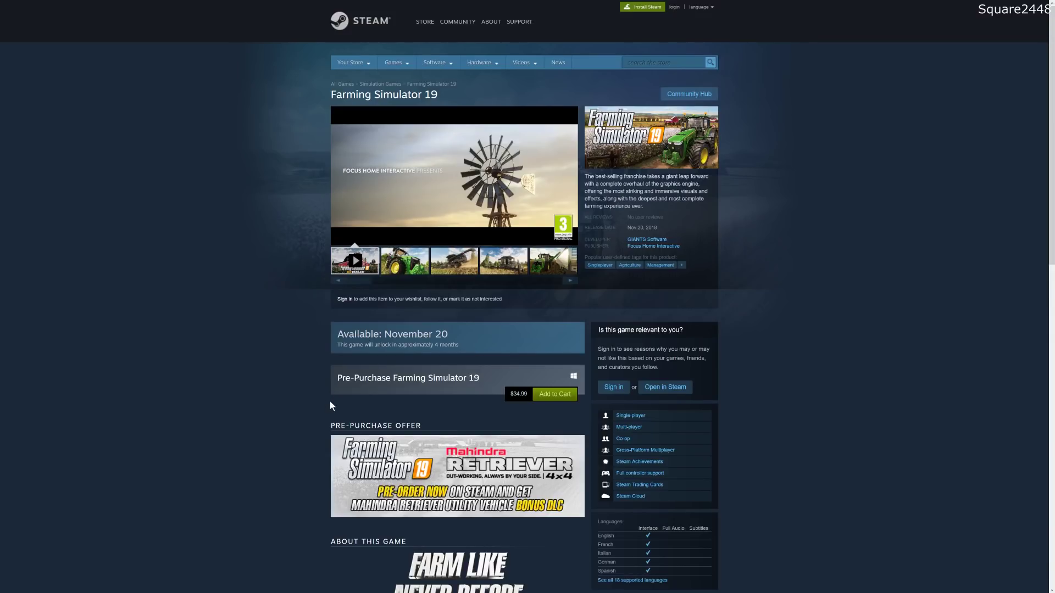
scroll(435, 404, "down", 6)
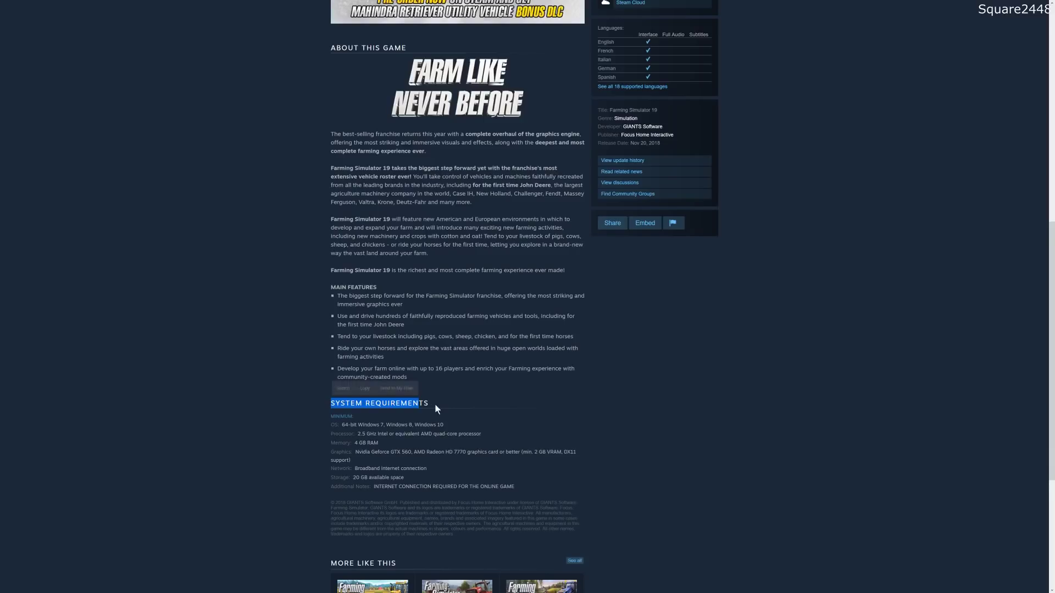